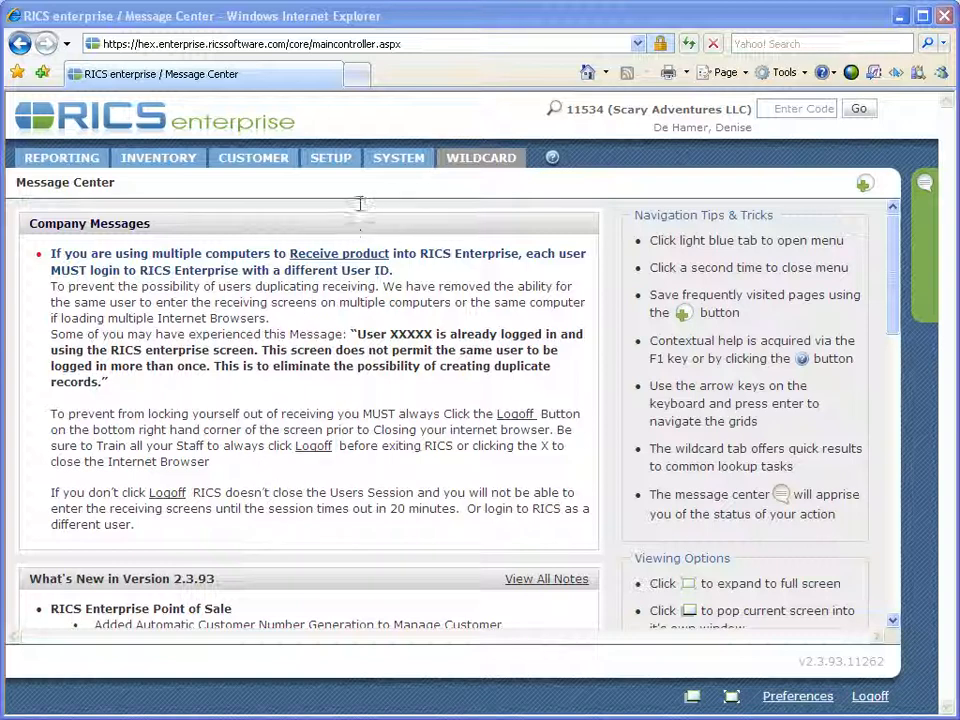
Open Manage Users from SETUP > Users and expand the Quick Lookup user search.
click(335, 167)
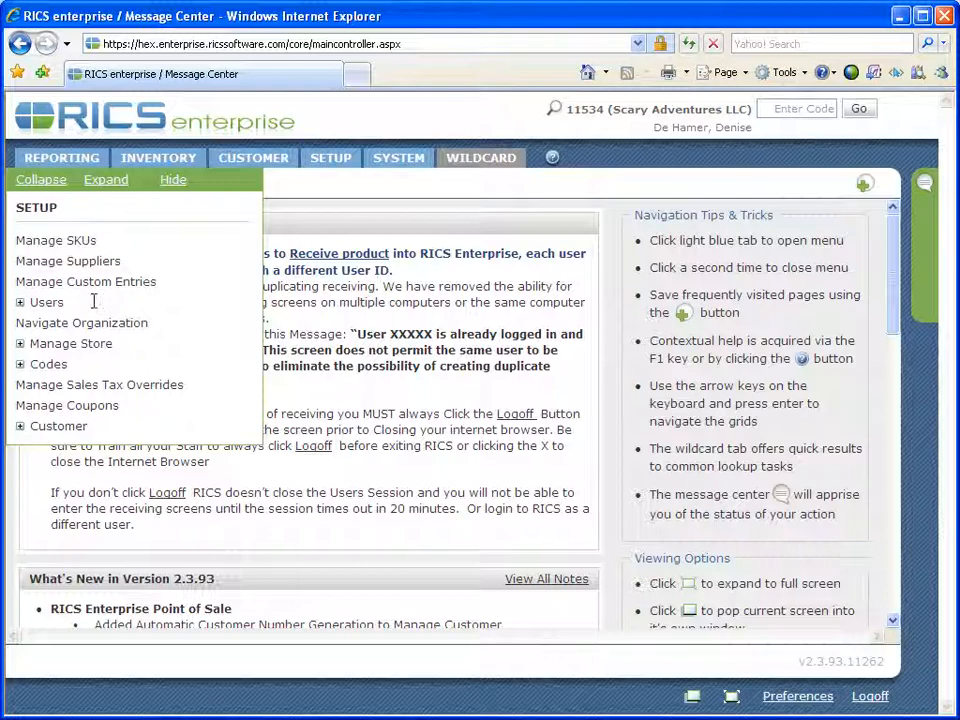
click(55, 307)
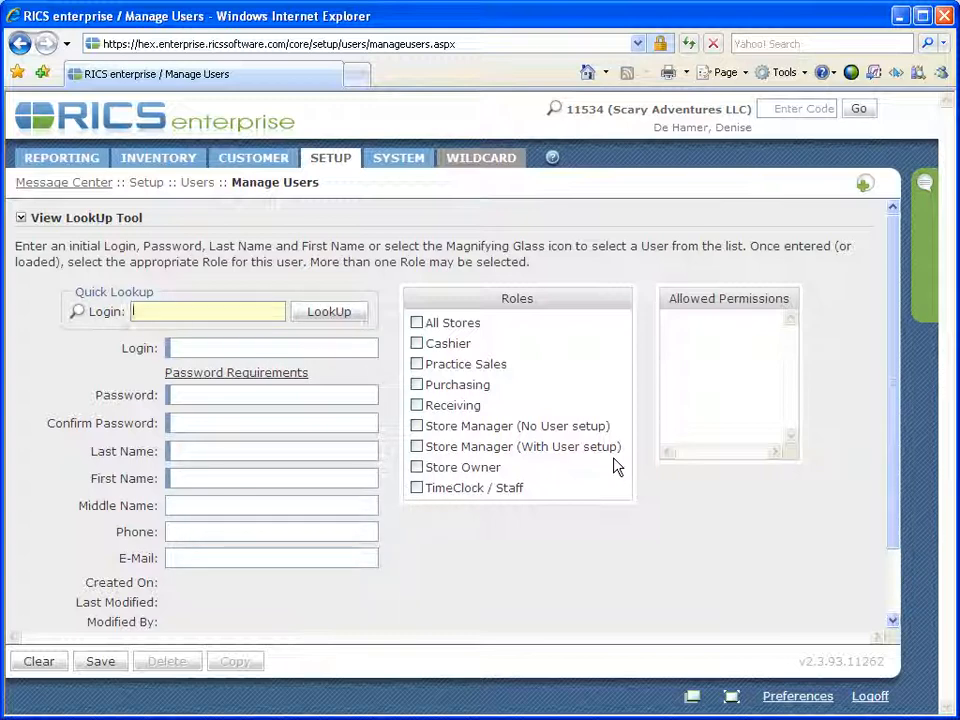
click(78, 314)
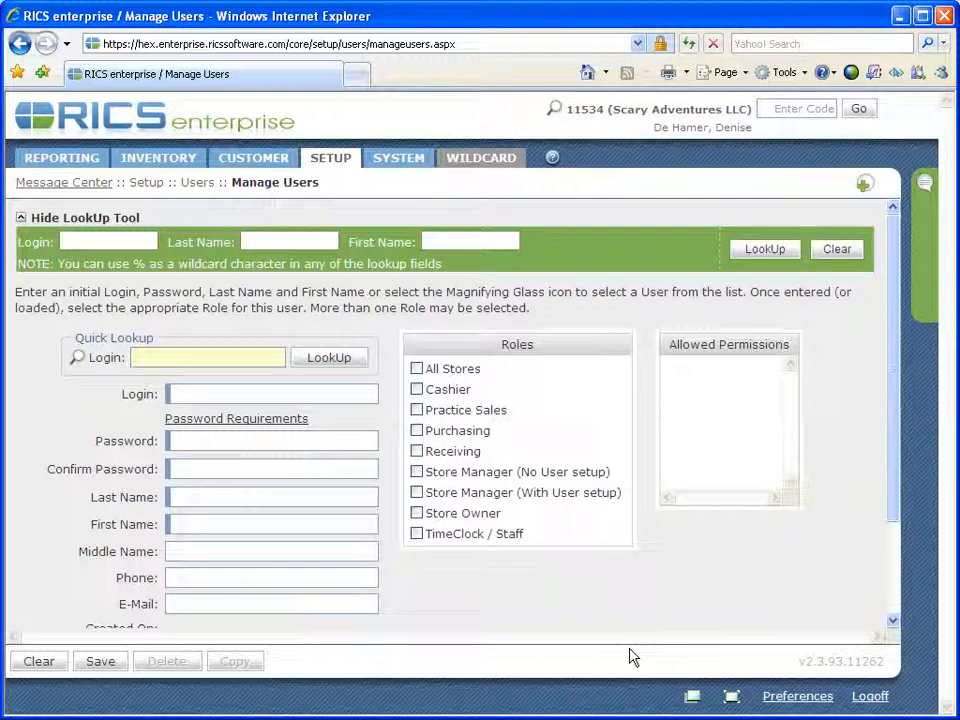
List all existing users and load one user's record into the user form.
click(774, 250)
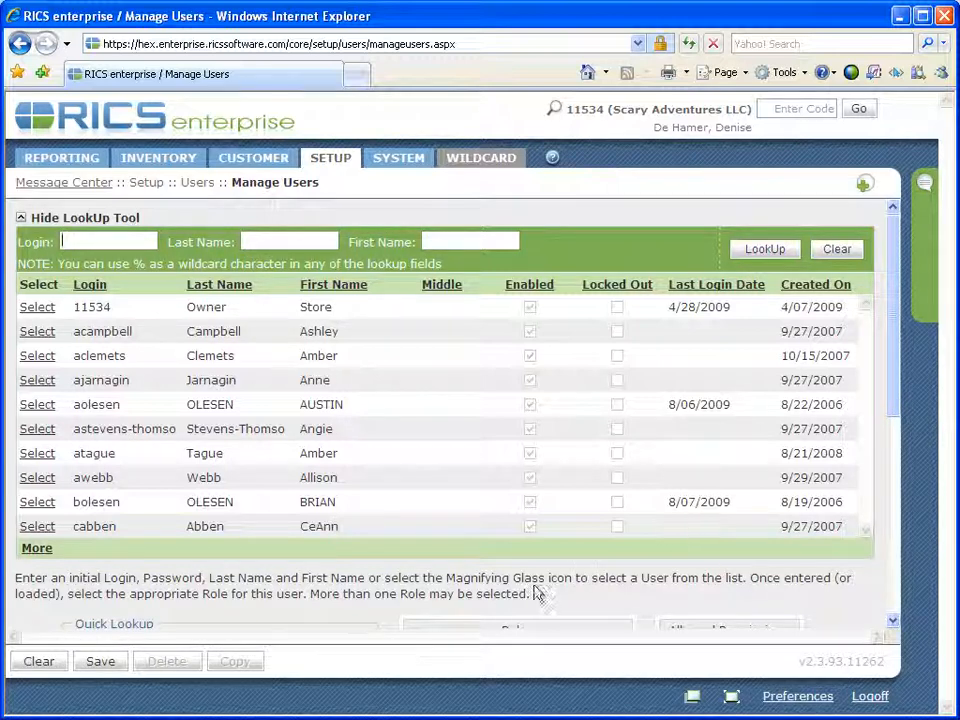
click(37, 503)
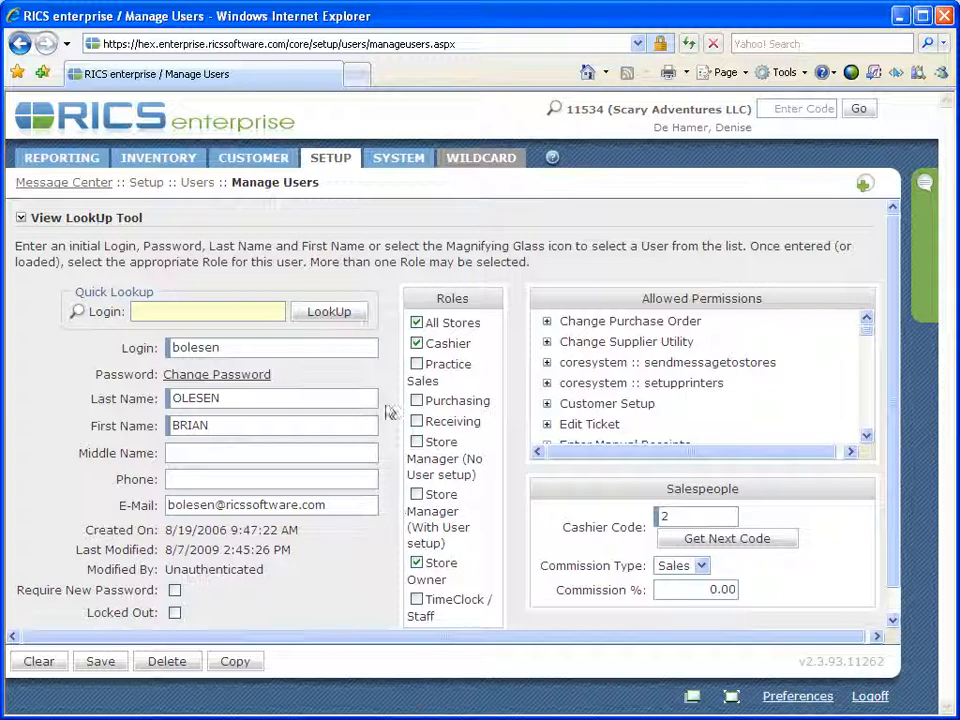
Replace the All Stores role with Practice Sales, then open and cancel Change Password.
click(417, 323)
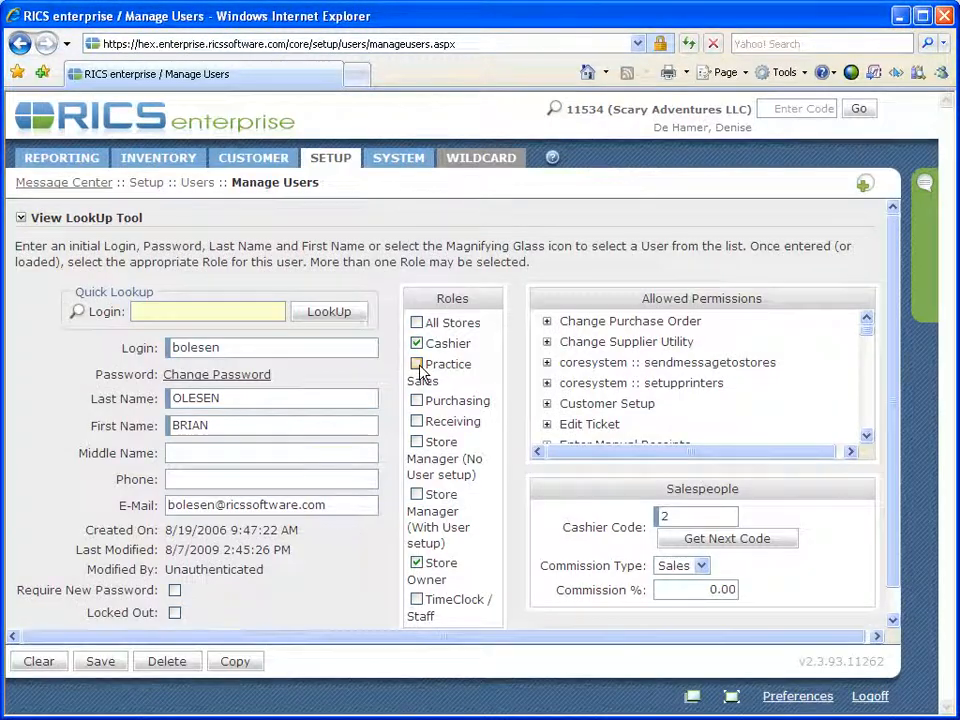
click(418, 366)
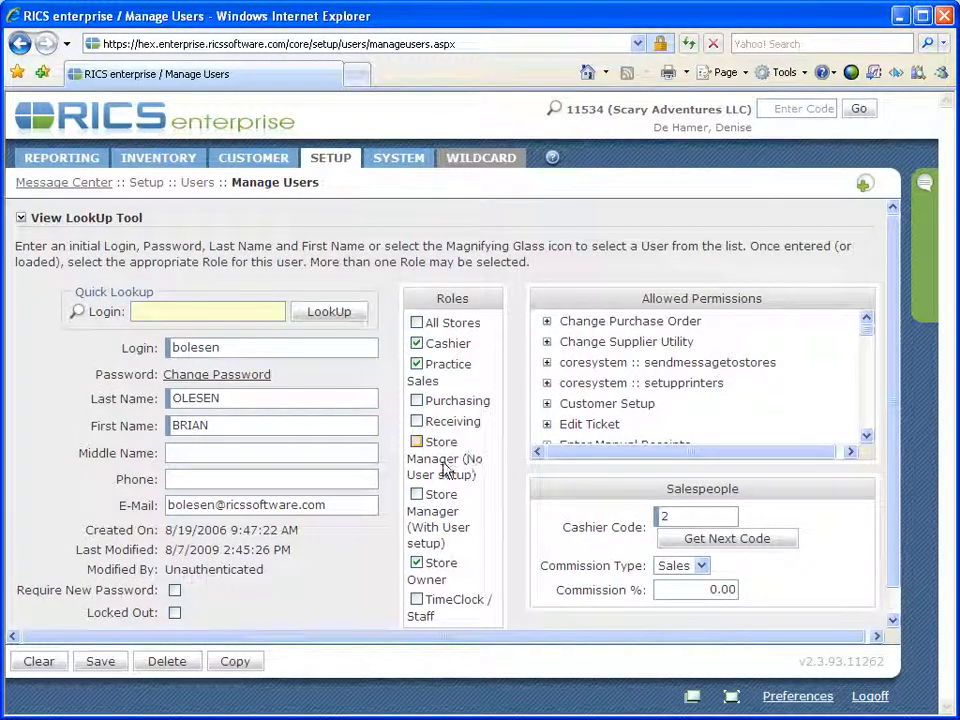
click(247, 376)
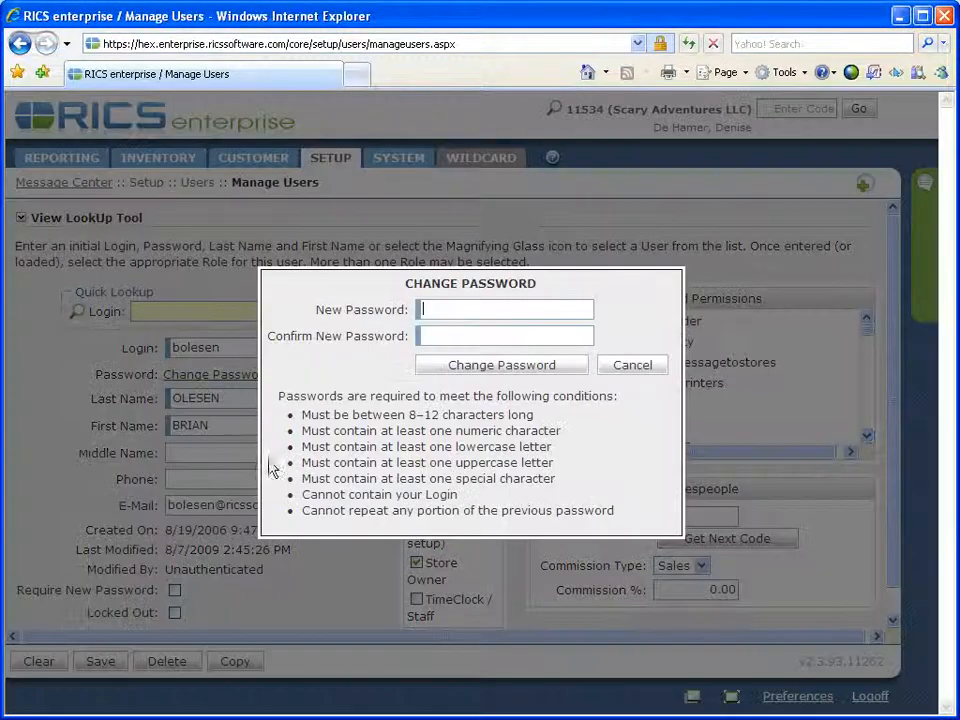
key(Escape)
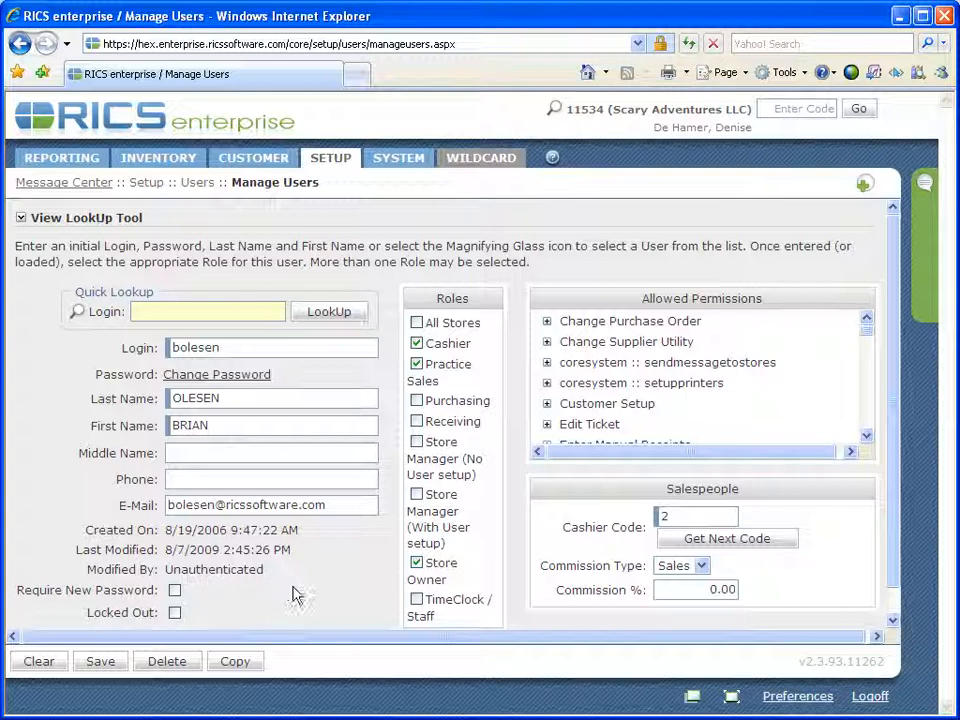
Change the cashier code from 2 to 3 and tick the Store Manager (No User setup) role.
click(673, 513)
key(BackSpace)
text(3)
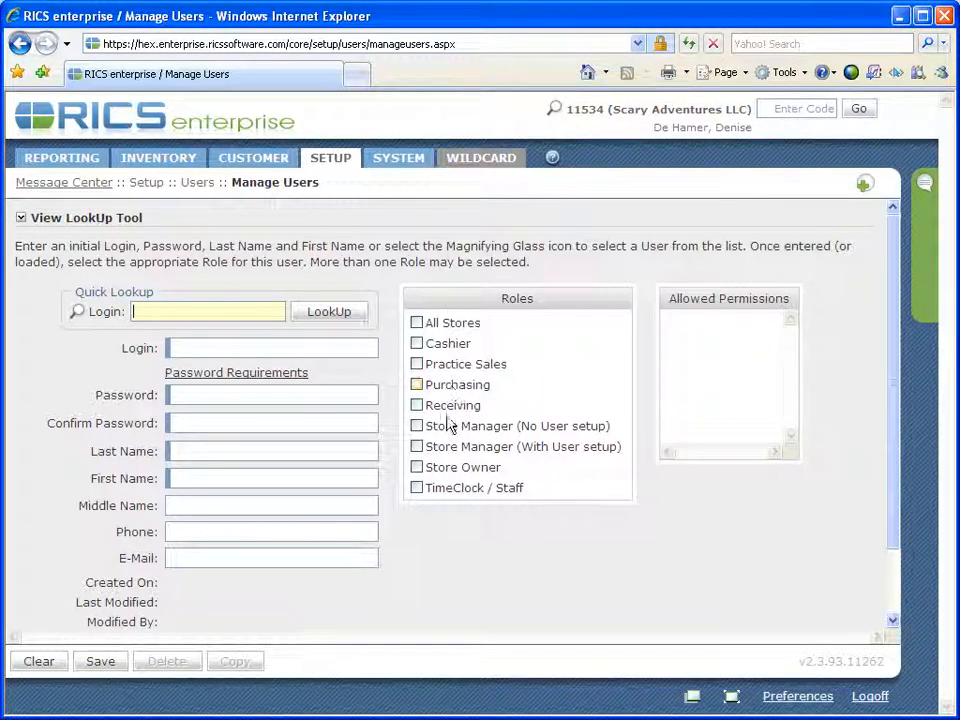
click(418, 428)
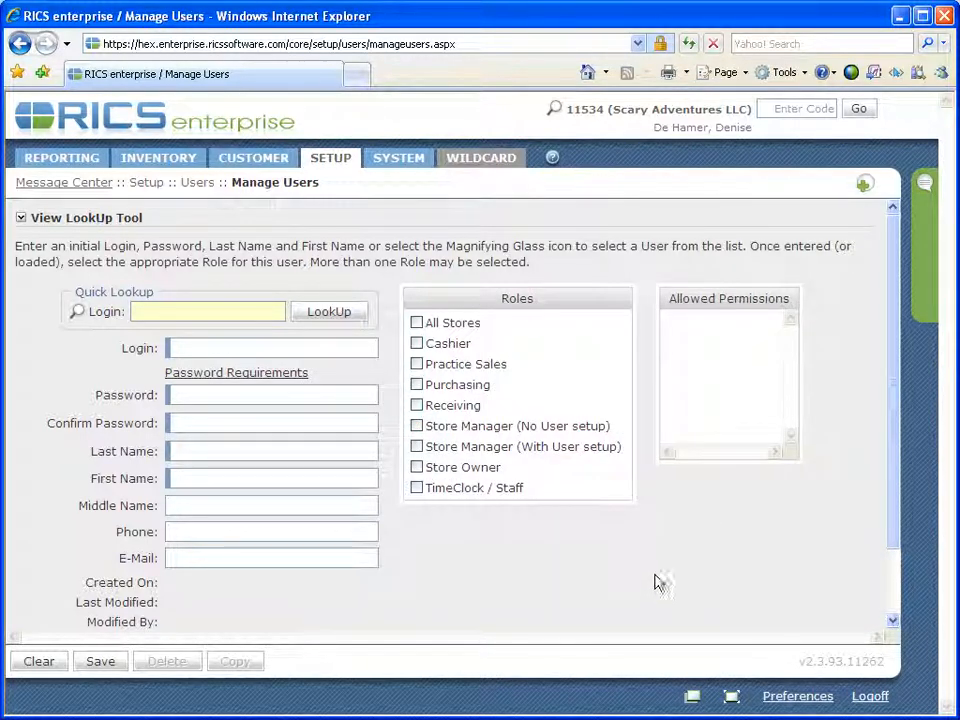
click(418, 447)
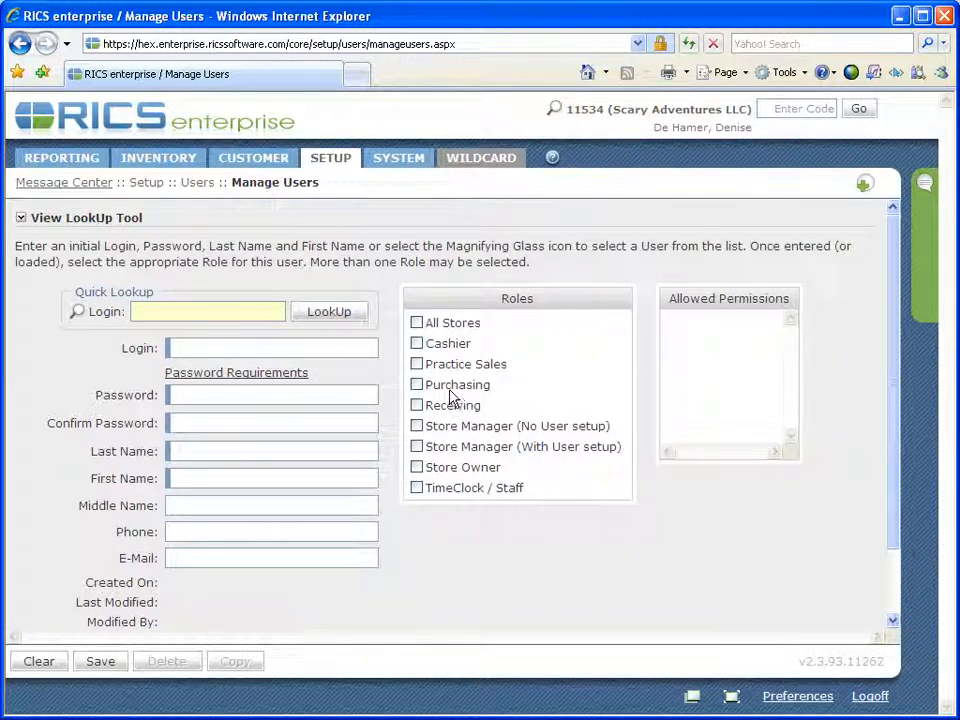
click(419, 384)
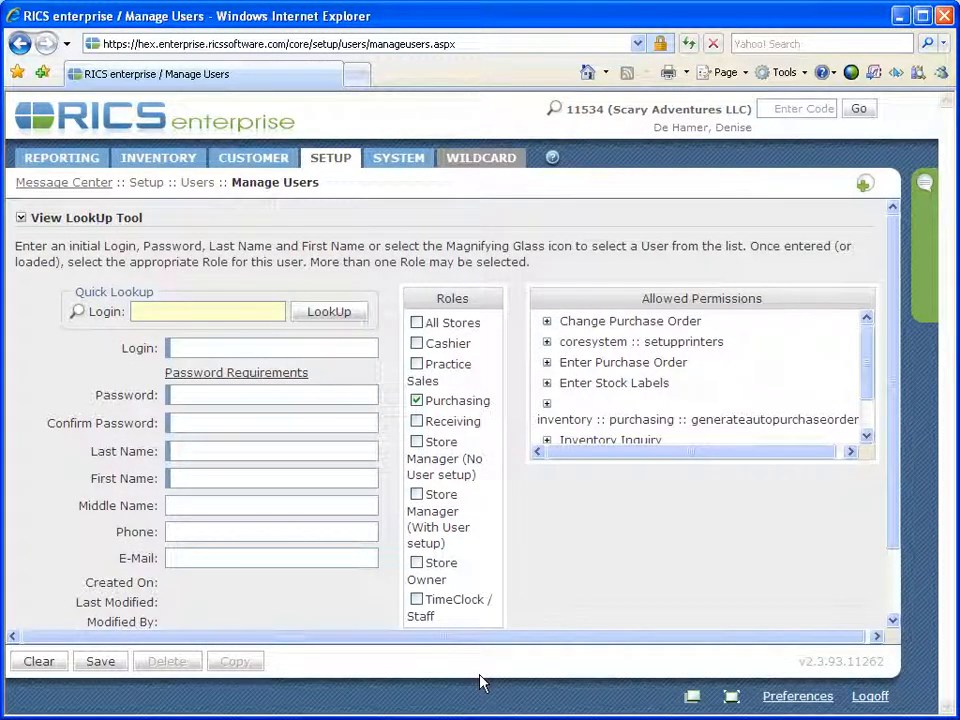
key(space)
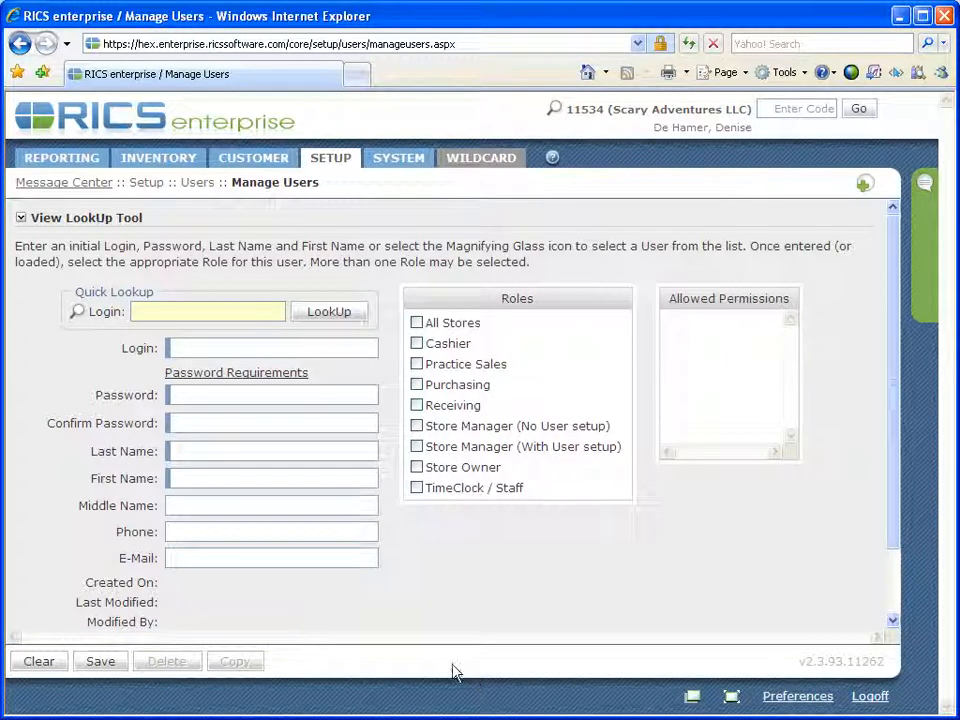
click(417, 406)
click(416, 343)
click(416, 364)
Tick the TimeClock / Staff role to preview its permissions.
click(425, 492)
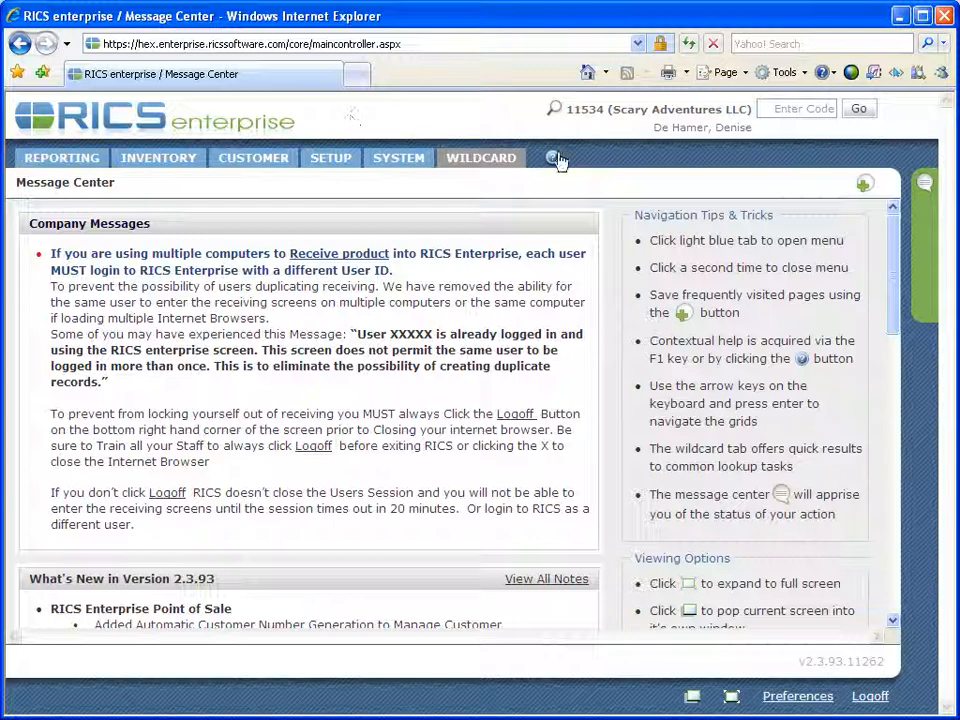
Enter store code 339 to switch to Halloween Express F339.
click(791, 104)
text(339)
key(Return)
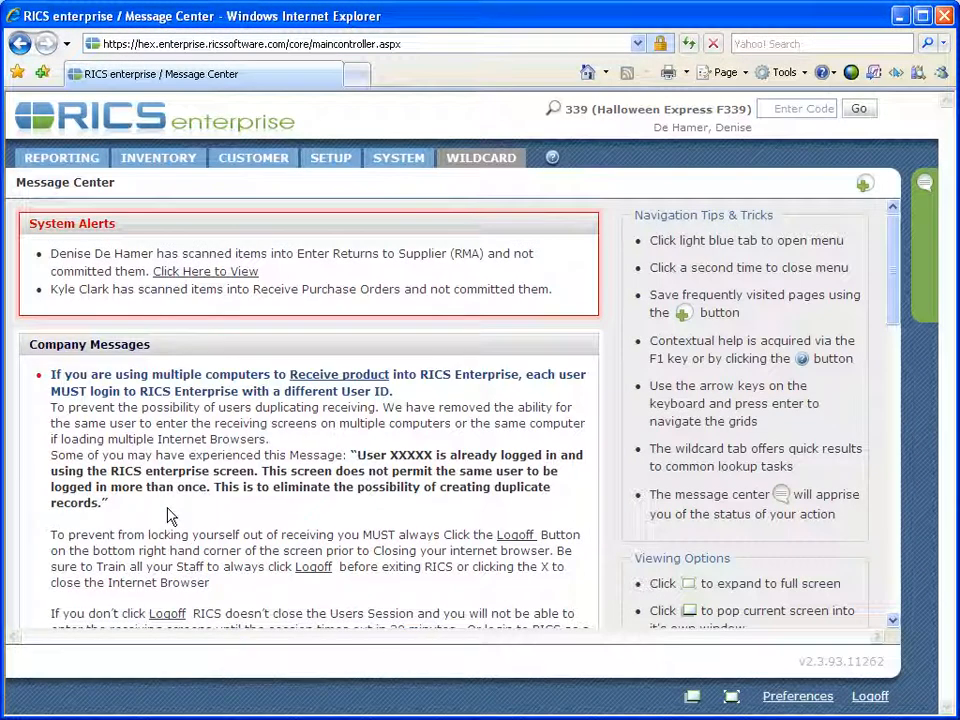
Open the SETUP menu and expand Users to reach Manage Users for store 339.
click(332, 160)
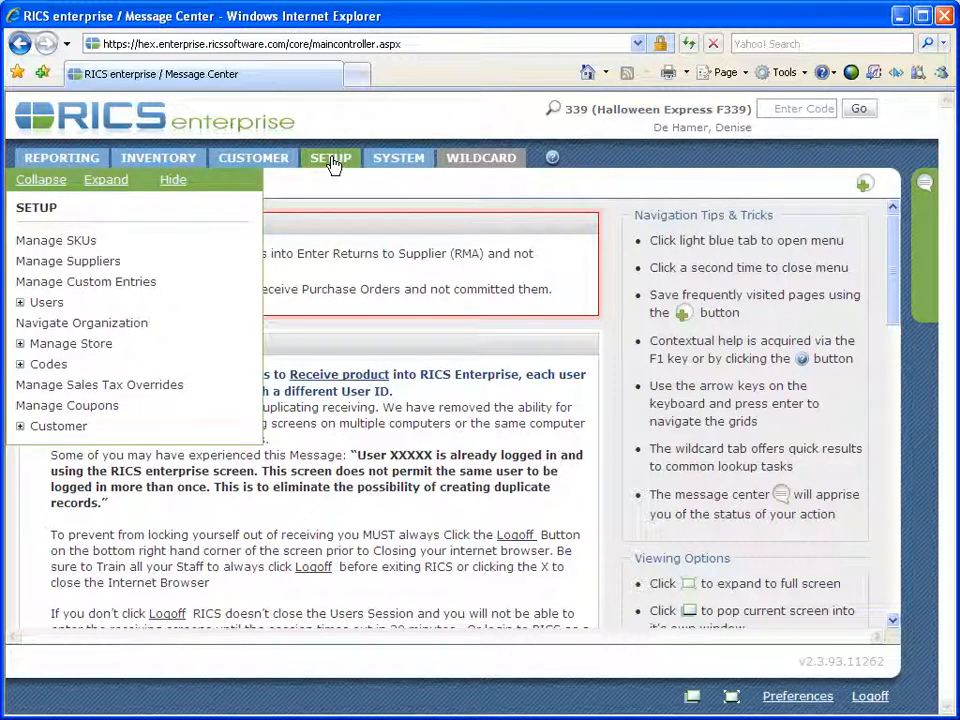
click(47, 303)
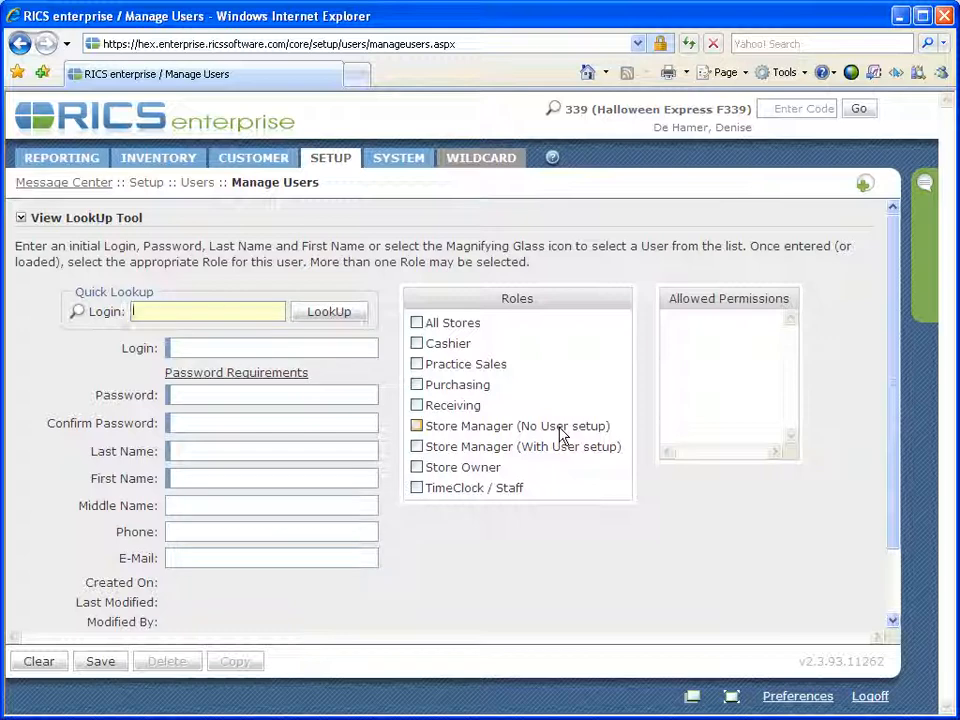
key(Tab)
key(Tab)
key(Tab)
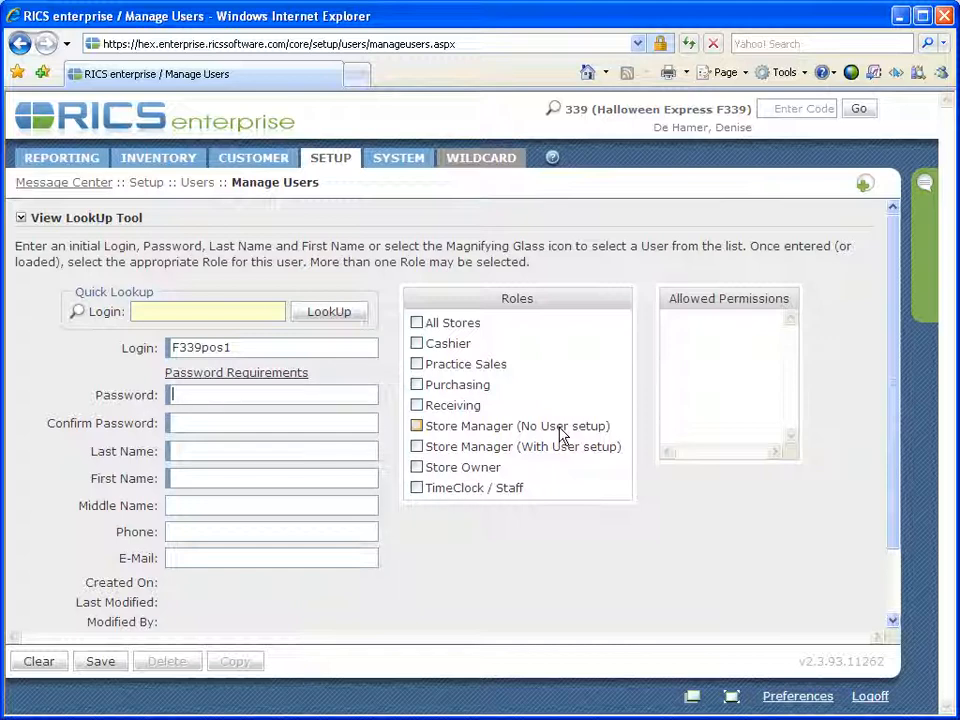
text(••••••••)
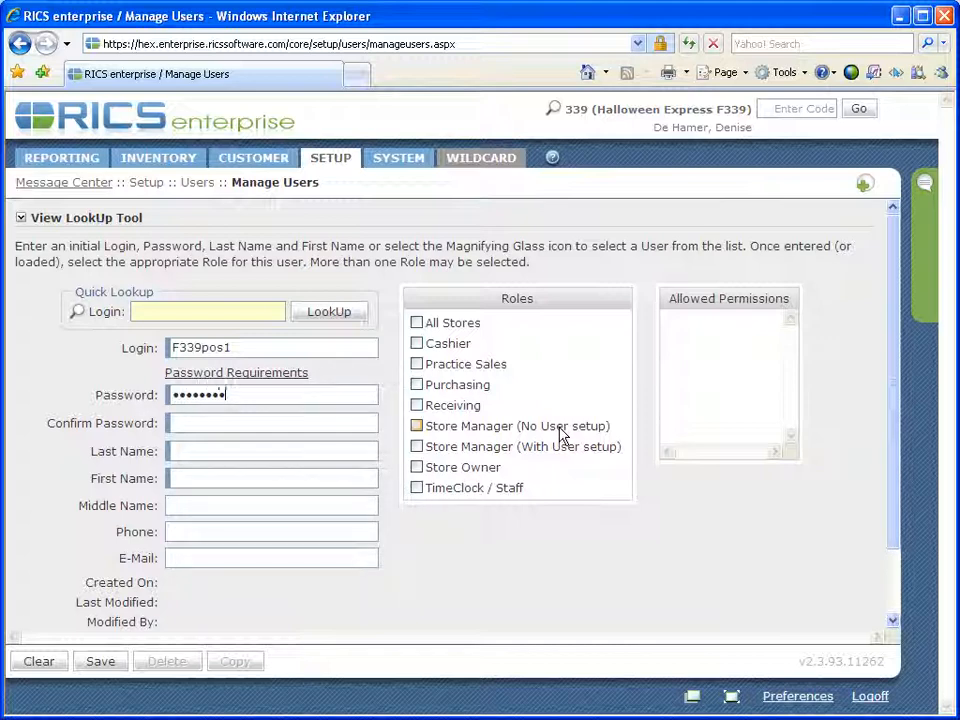
text(•)
key(Tab)
text(•••••••••)
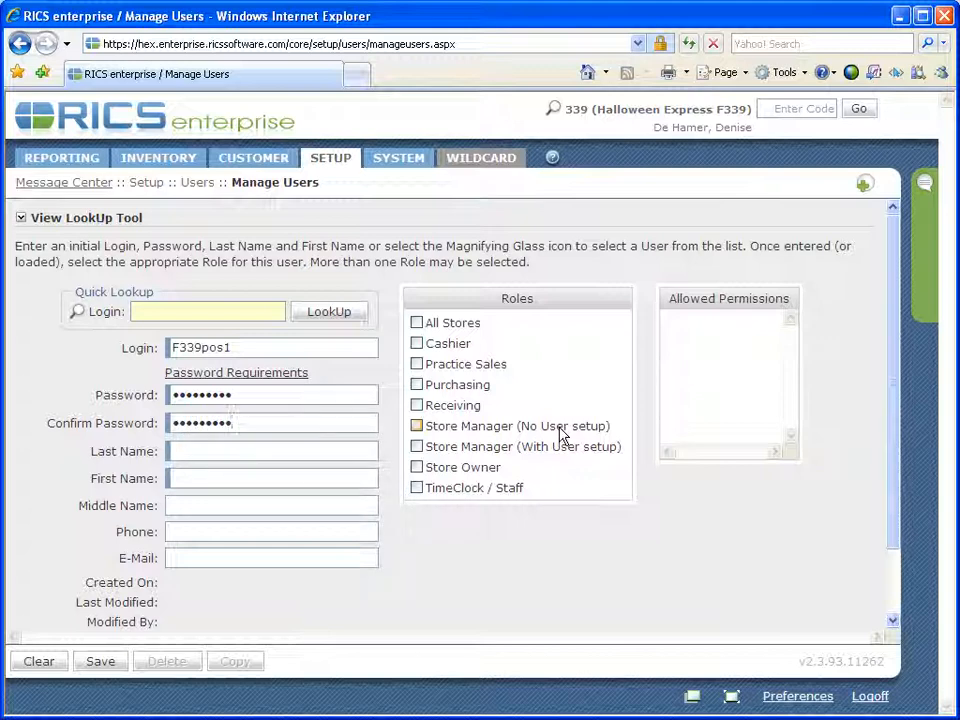
key(Tab)
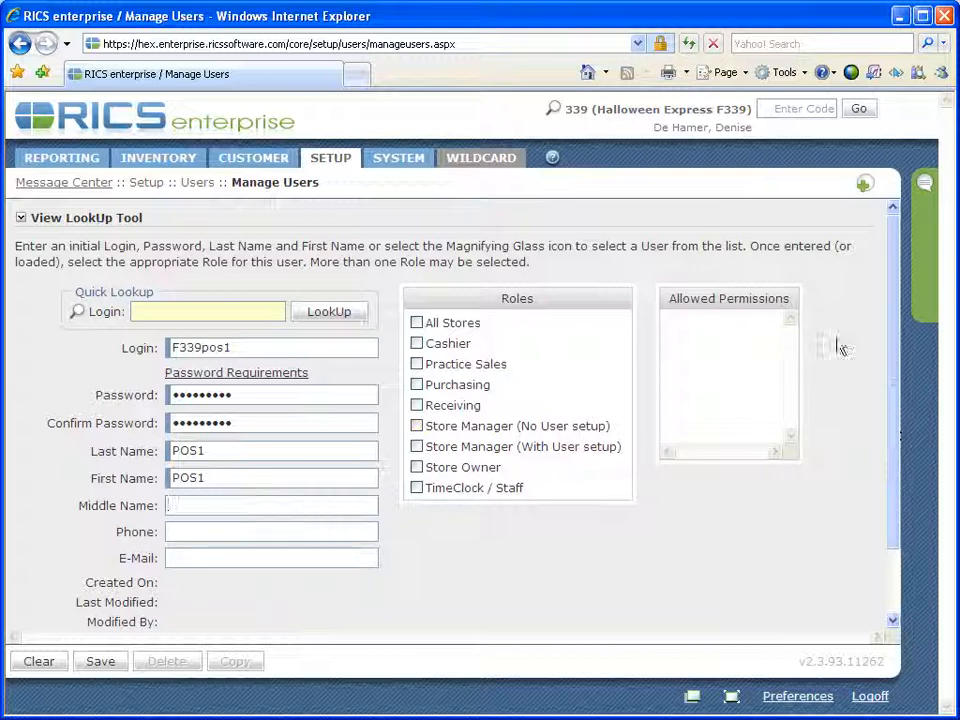
click(417, 344)
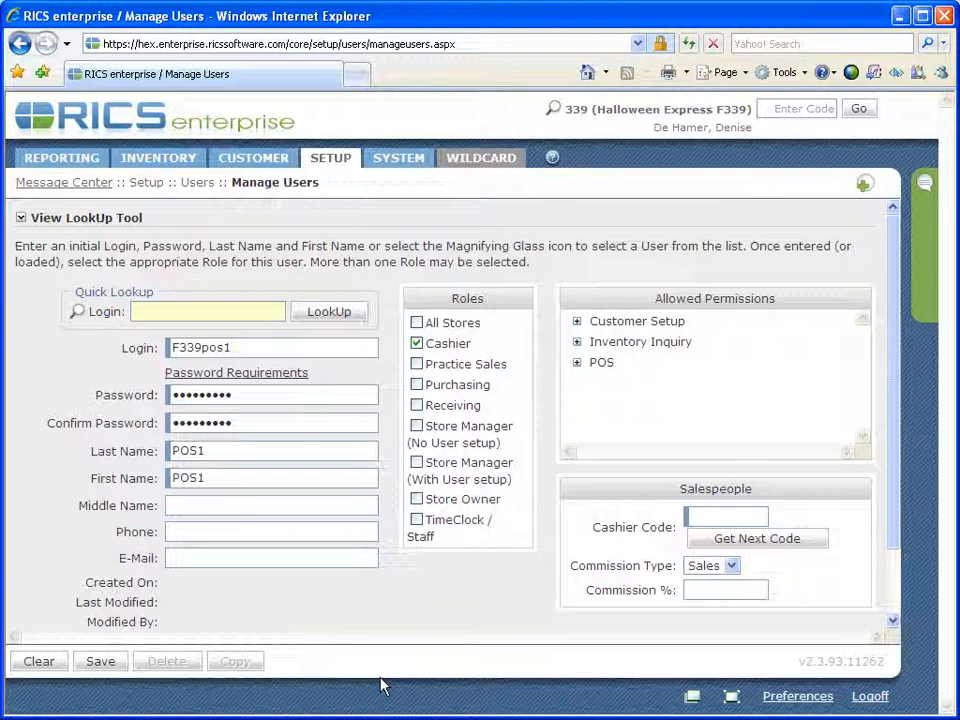
click(712, 516)
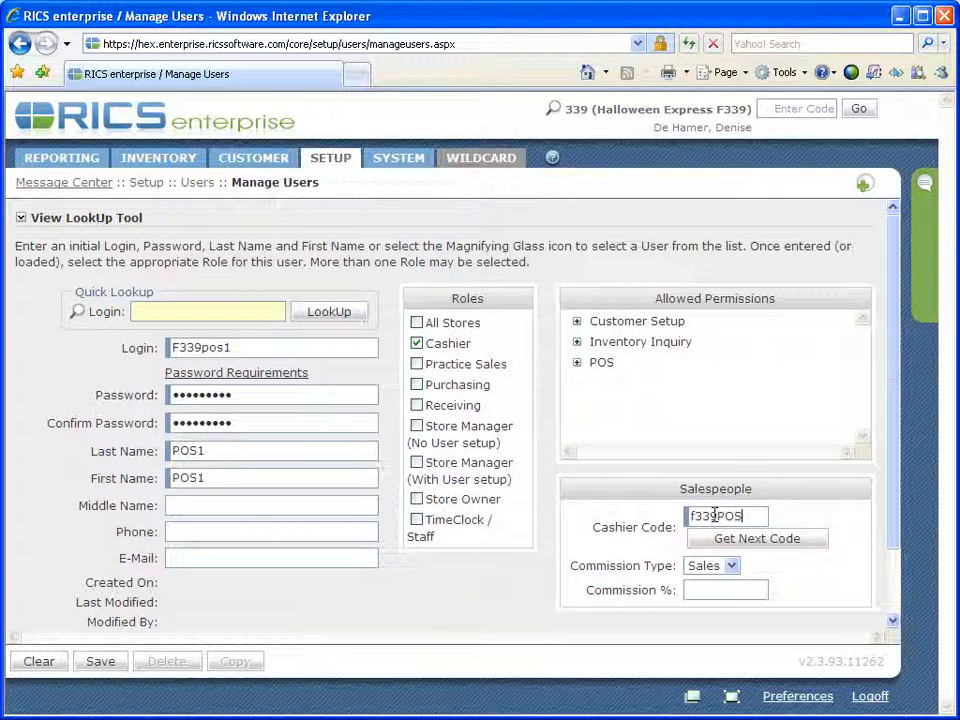